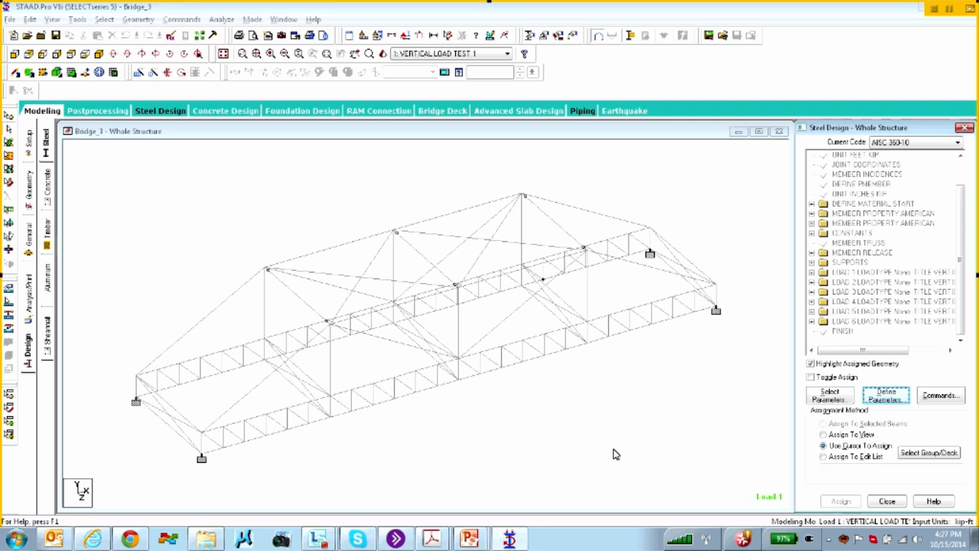
# Turn on Beam Orientation labels so local axis arrows appear on every Bridge_3 truss member
pyautogui.click(503, 132)
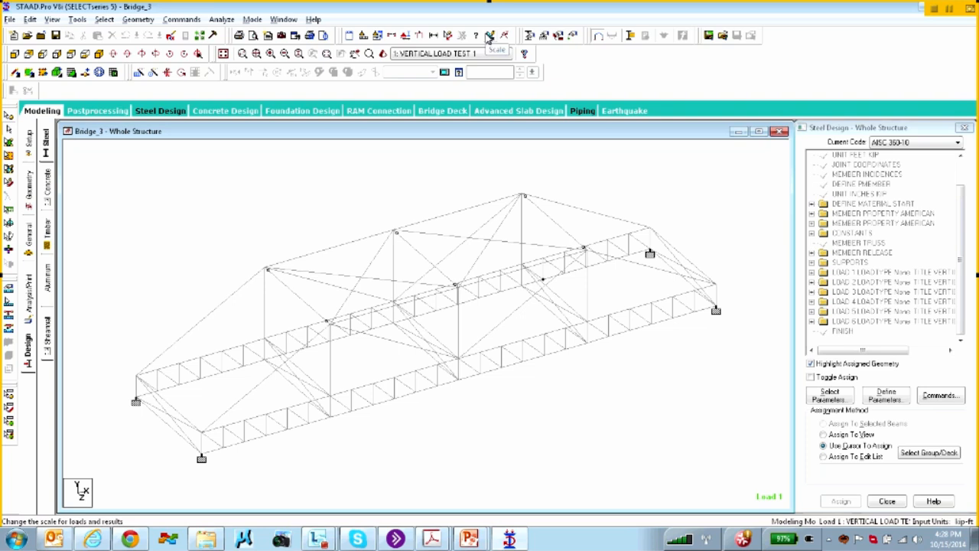
pyautogui.click(406, 36)
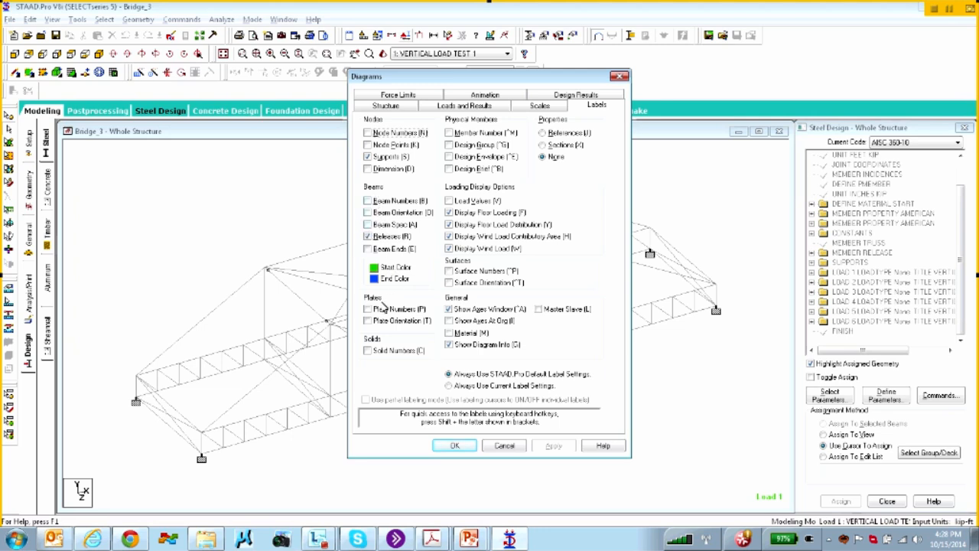
pyautogui.click(371, 213)
pyautogui.click(442, 447)
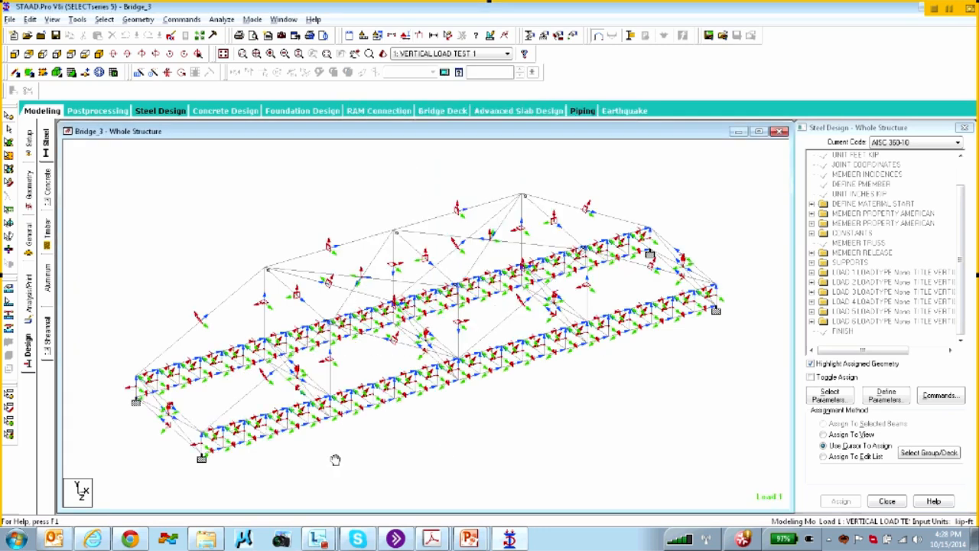
# Zoom in on the bridge deck to inspect the member orientation axis arrows
pyautogui.scroll(5, 409, 400)
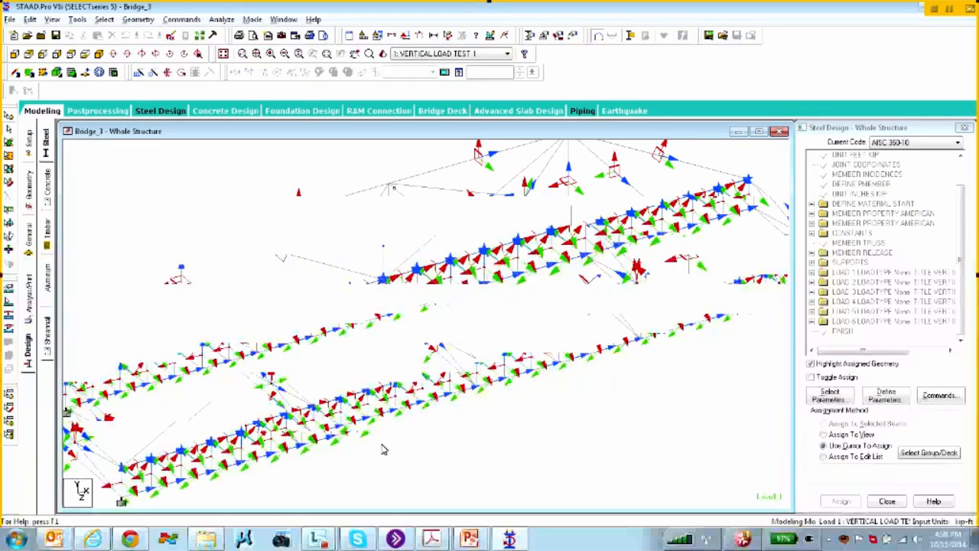
pyautogui.scroll(2, 383, 448)
pyautogui.scroll(3, 408, 449)
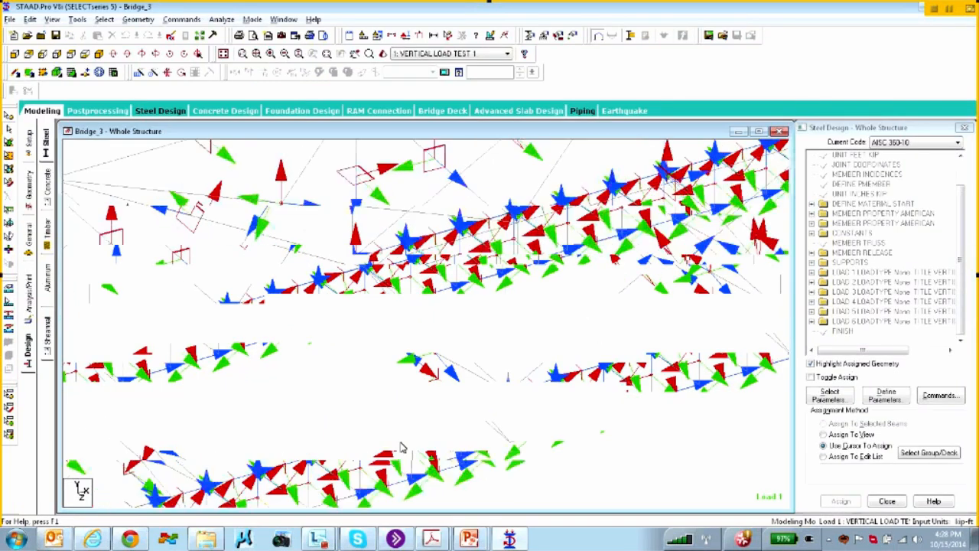
pyautogui.scroll(3, 366, 390)
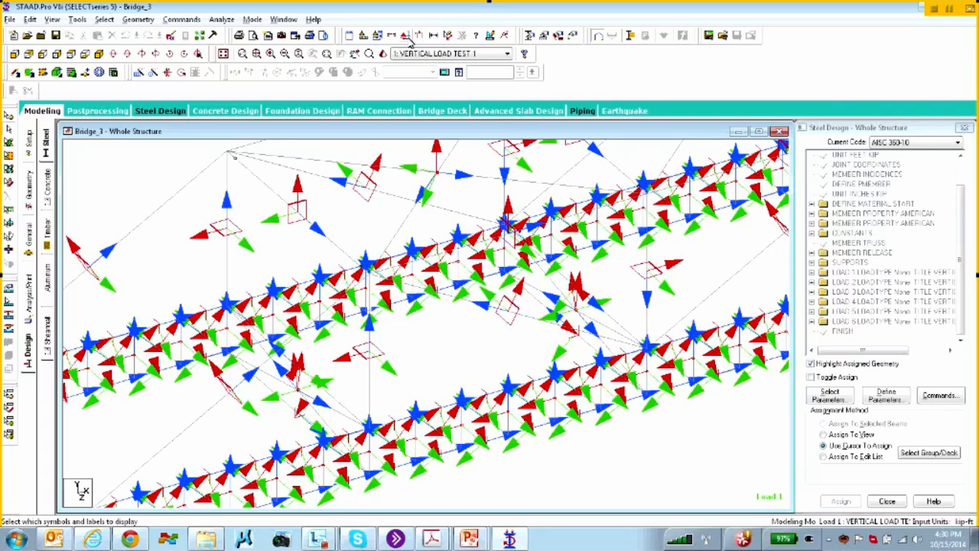
# Turn off the Beam Orientation labels to hide the member axis arrows
pyautogui.click(406, 36)
pyautogui.click(368, 212)
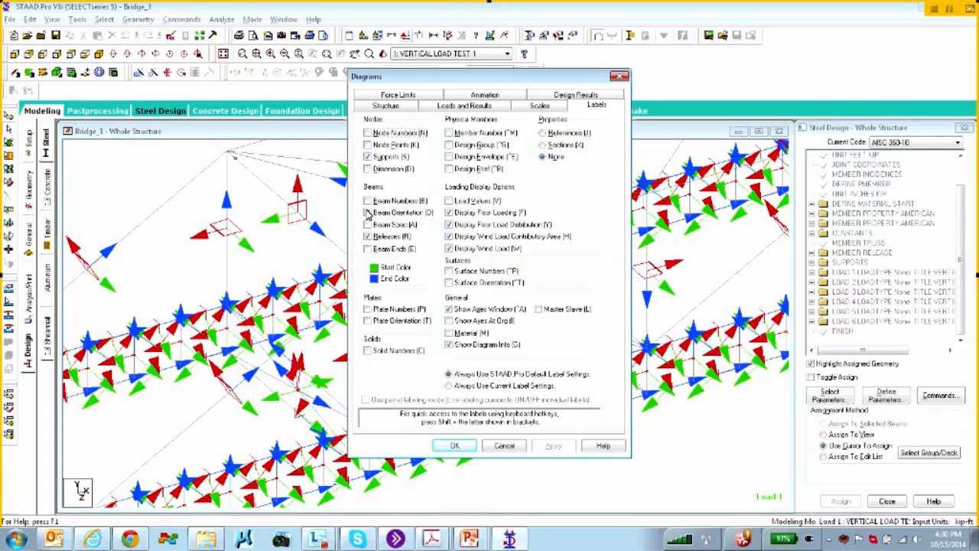
pyautogui.click(453, 445)
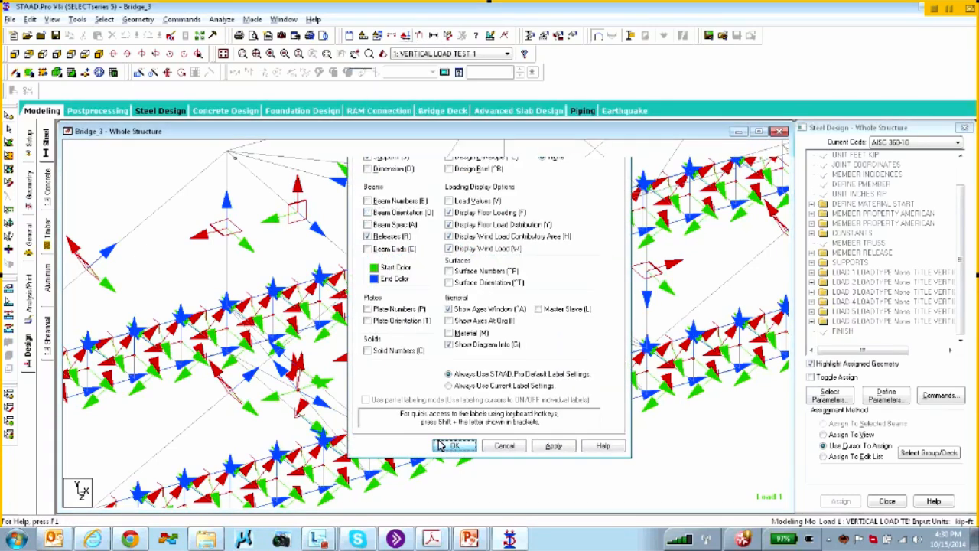
# Open the Load & Definition page and select VERTICAL LOAD TEST 1
pyautogui.click(28, 243)
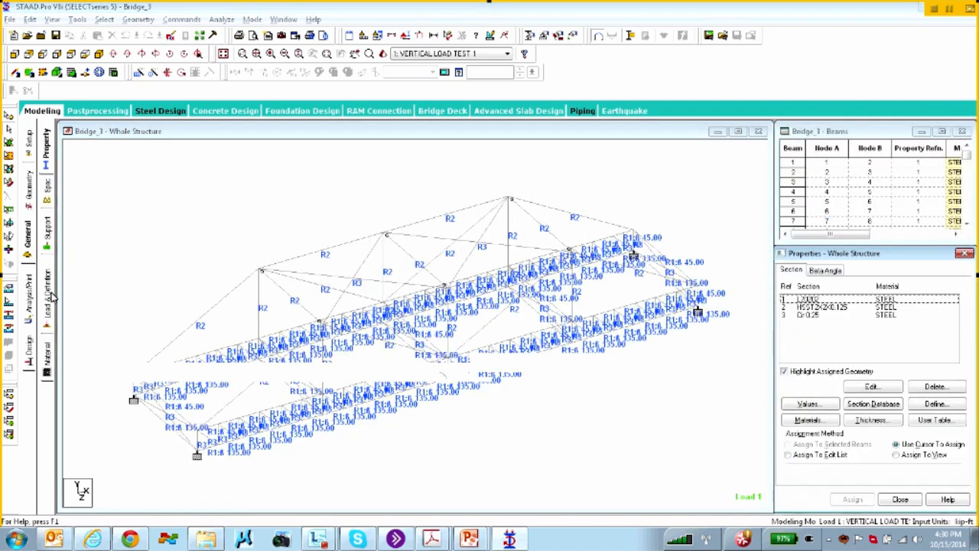
pyautogui.click(47, 297)
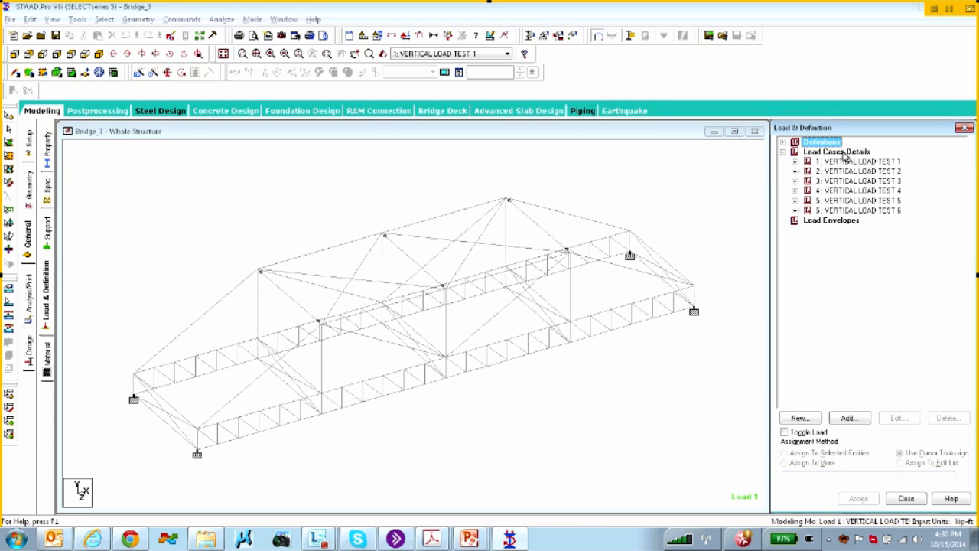
pyautogui.click(841, 161)
pyautogui.click(848, 418)
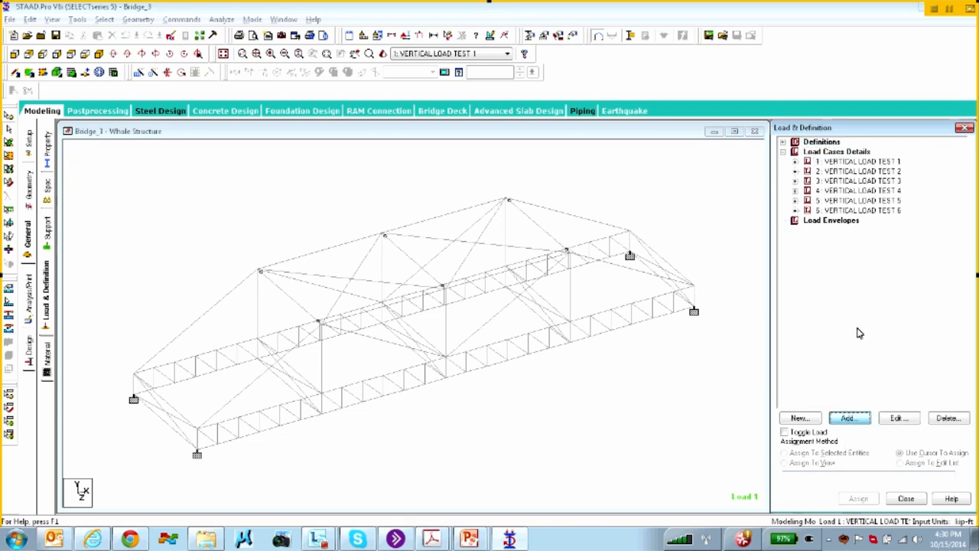
pyautogui.click(231, 121)
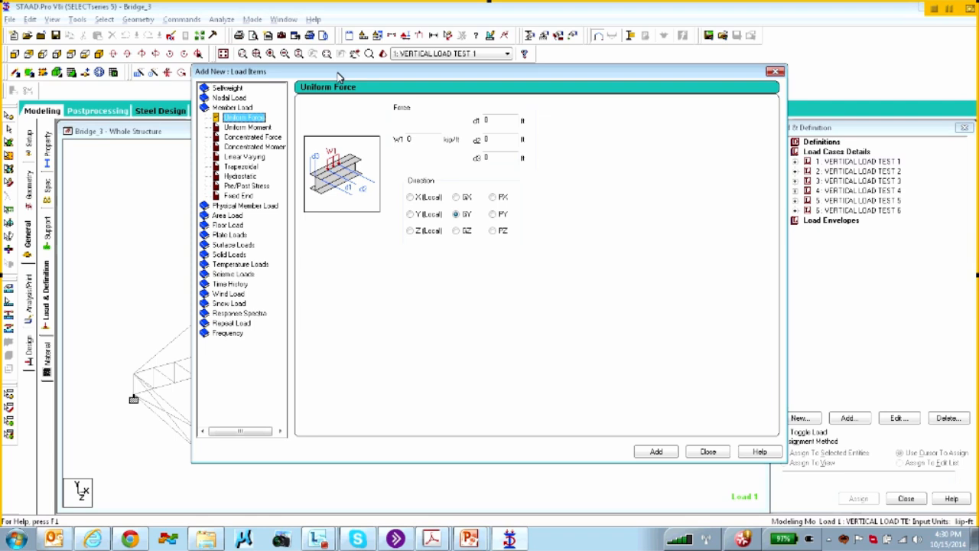
pyautogui.click(843, 76)
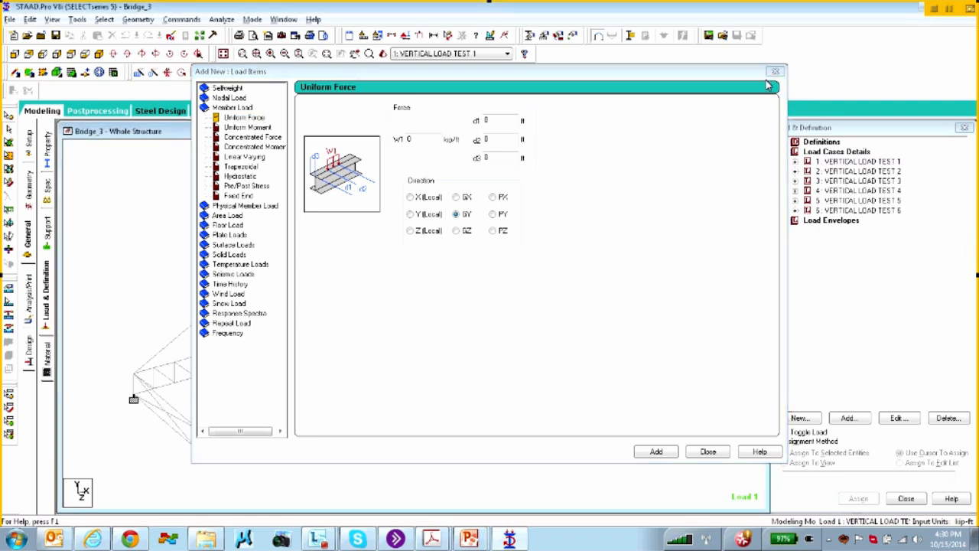
pyautogui.click(773, 73)
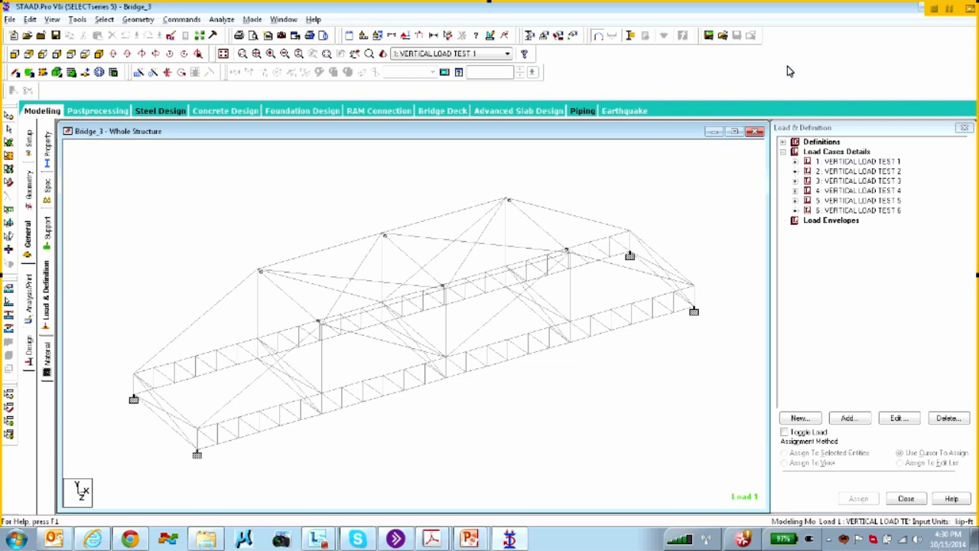
# Draw Load 1 on the deck and list its selfweight Y -1 and two UNI GY member loads
pyautogui.click(421, 36)
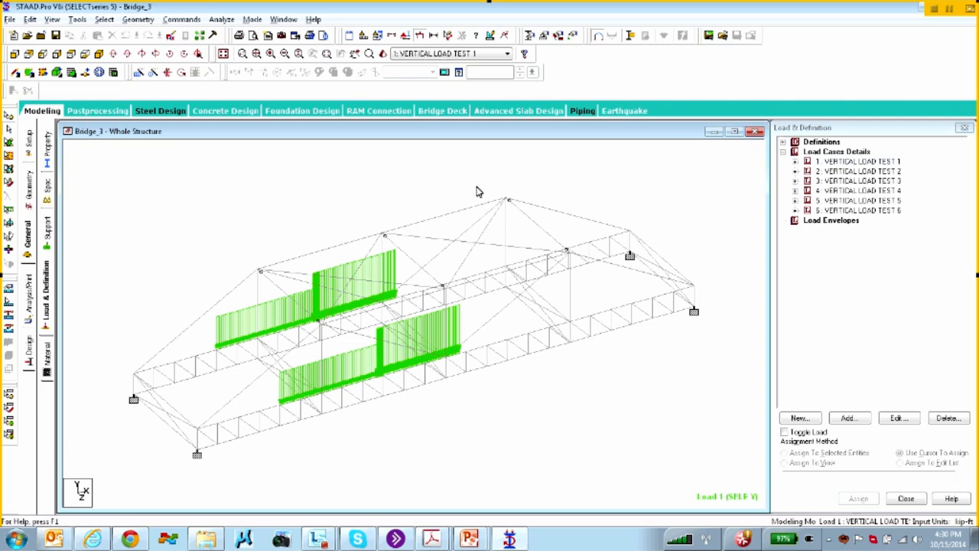
pyautogui.click(796, 161)
pyautogui.click(855, 181)
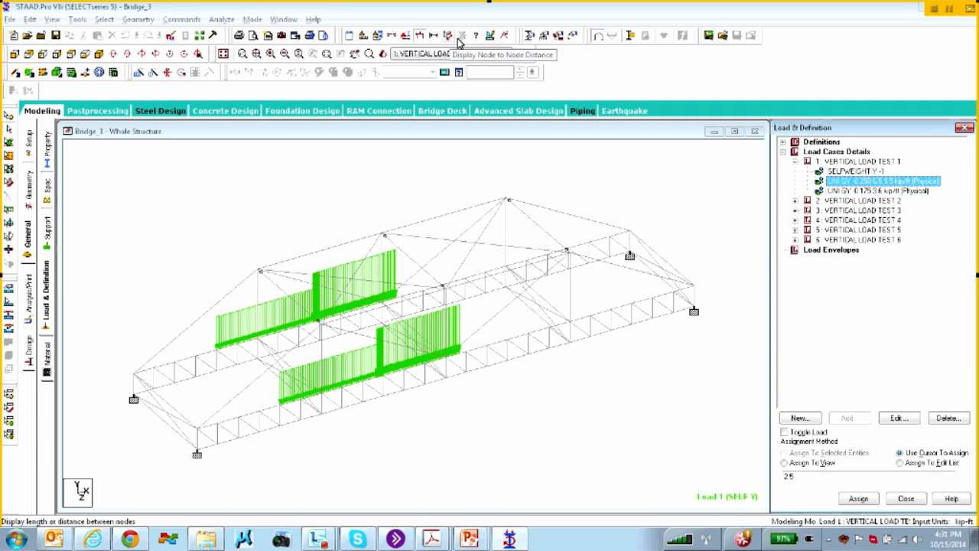
# Turn on Load Values labels so the deck loads show 175.000 and 250.000 lbf/ft
pyautogui.click(403, 36)
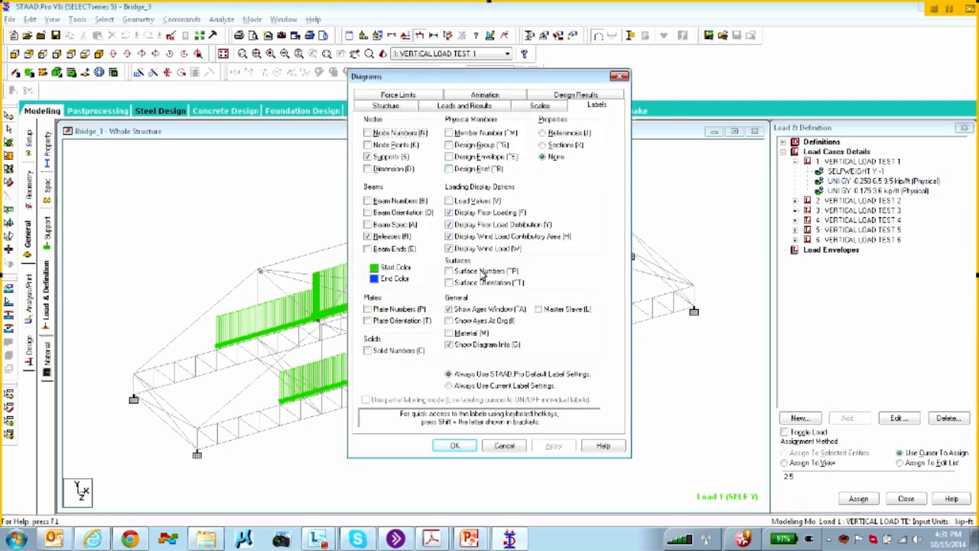
pyautogui.click(450, 201)
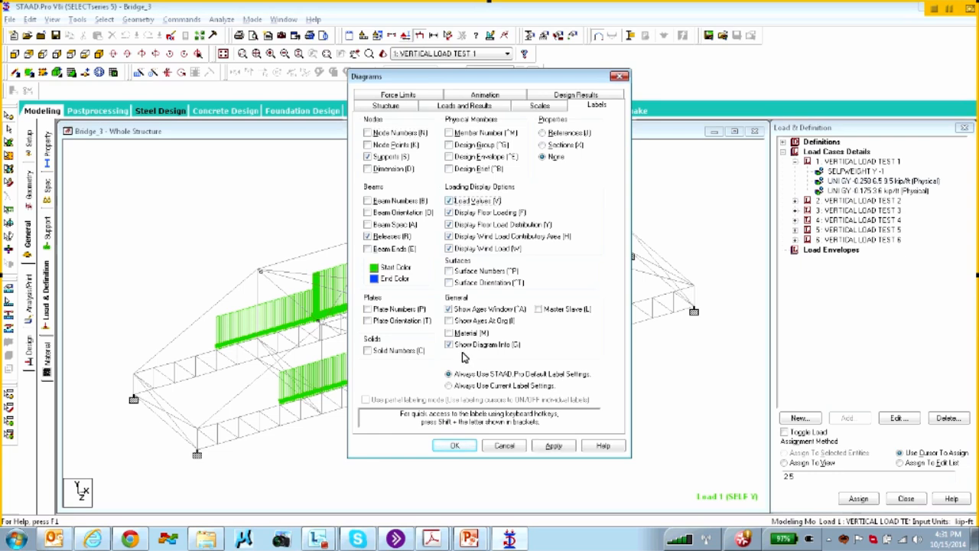
pyautogui.click(447, 447)
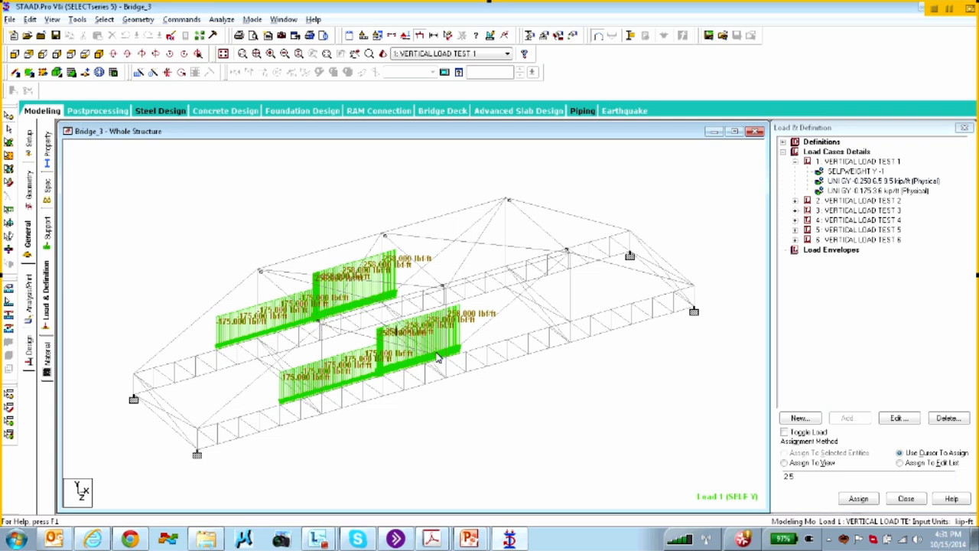
pyautogui.click(832, 166)
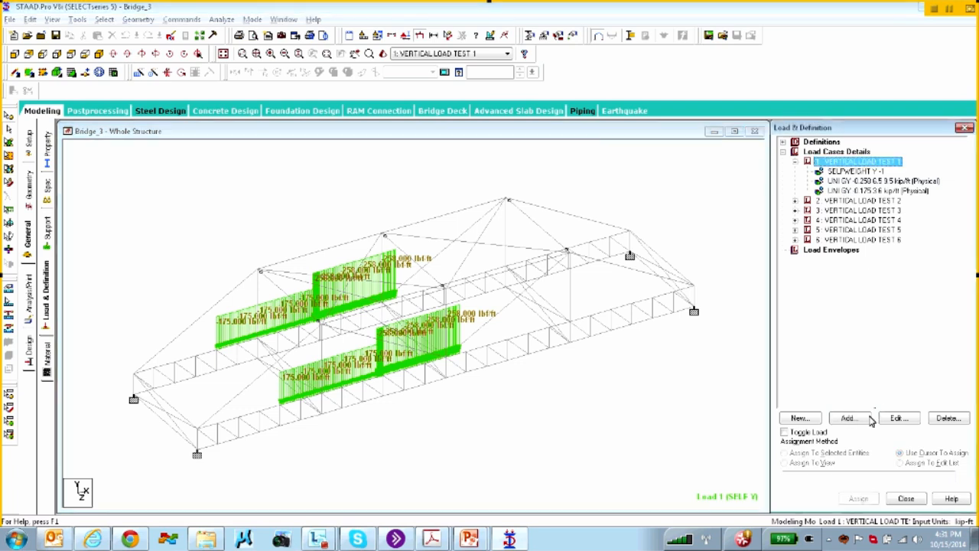
pyautogui.click(853, 422)
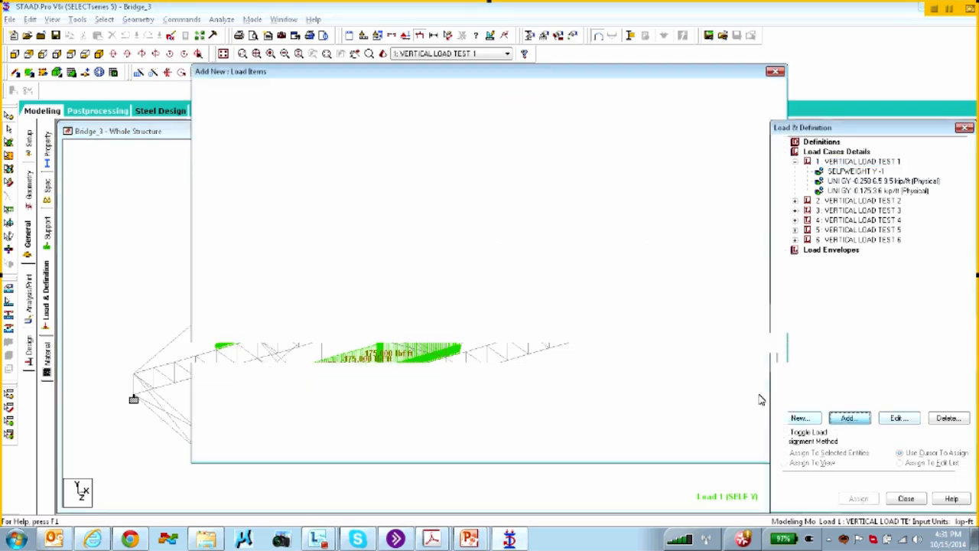
pyautogui.click(234, 118)
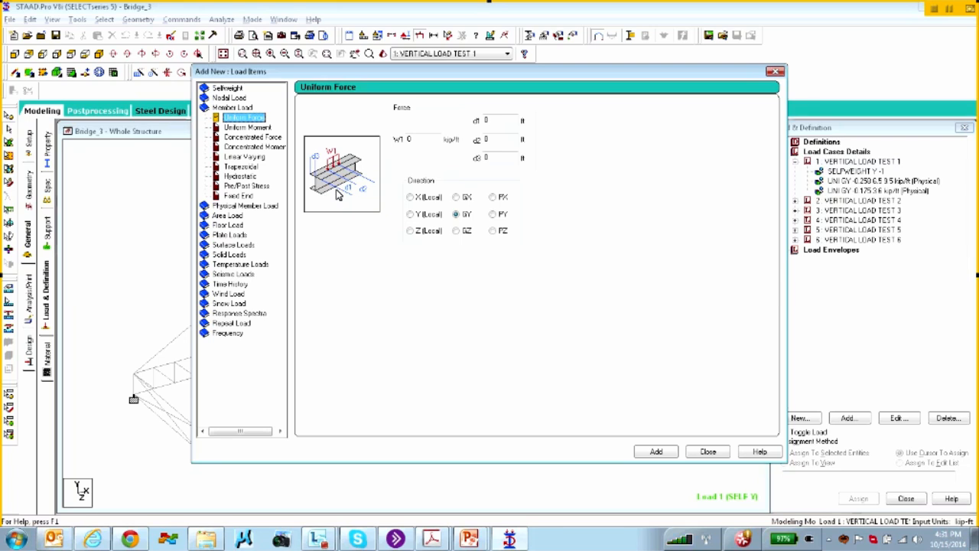
pyautogui.click(427, 140)
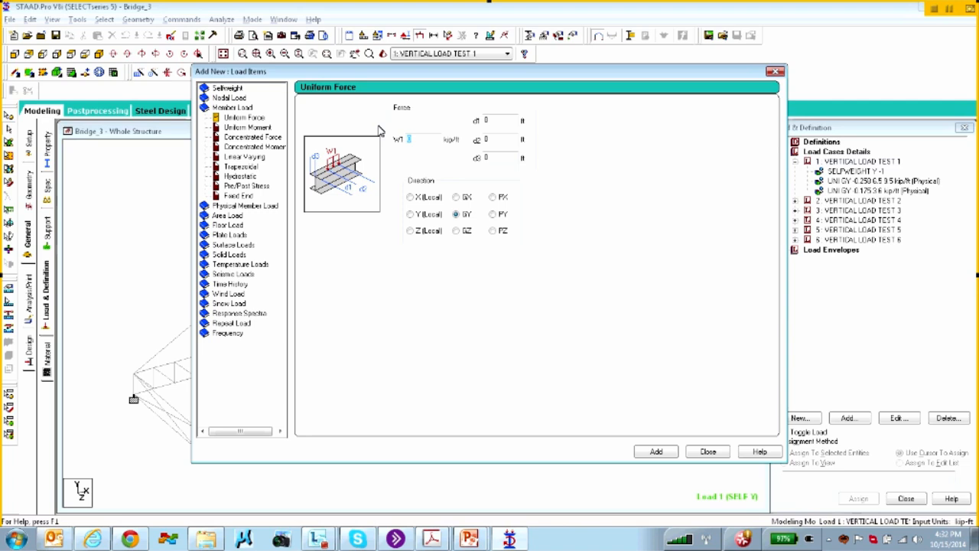
pyautogui.click(494, 120)
pyautogui.click(495, 140)
pyautogui.click(493, 159)
pyautogui.click(707, 452)
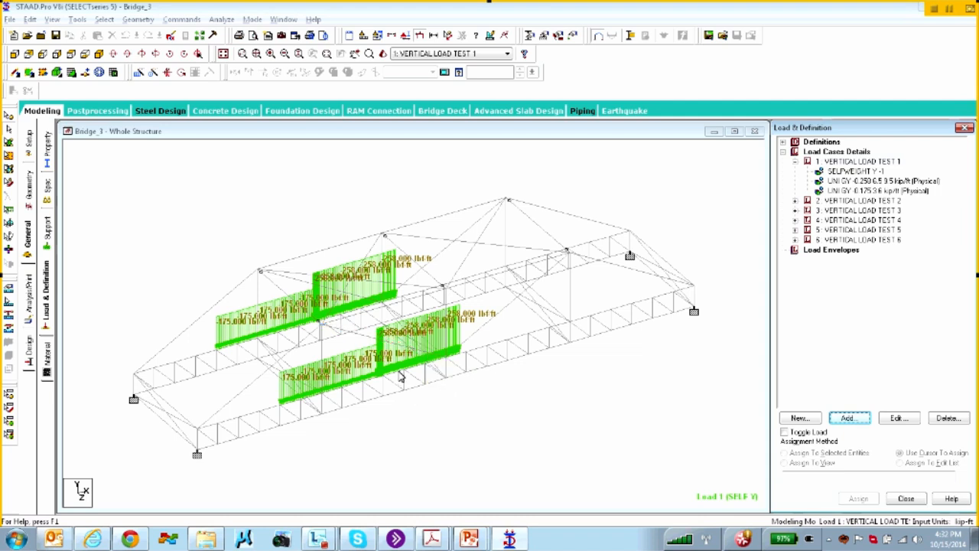
pyautogui.doubleClick(399, 376)
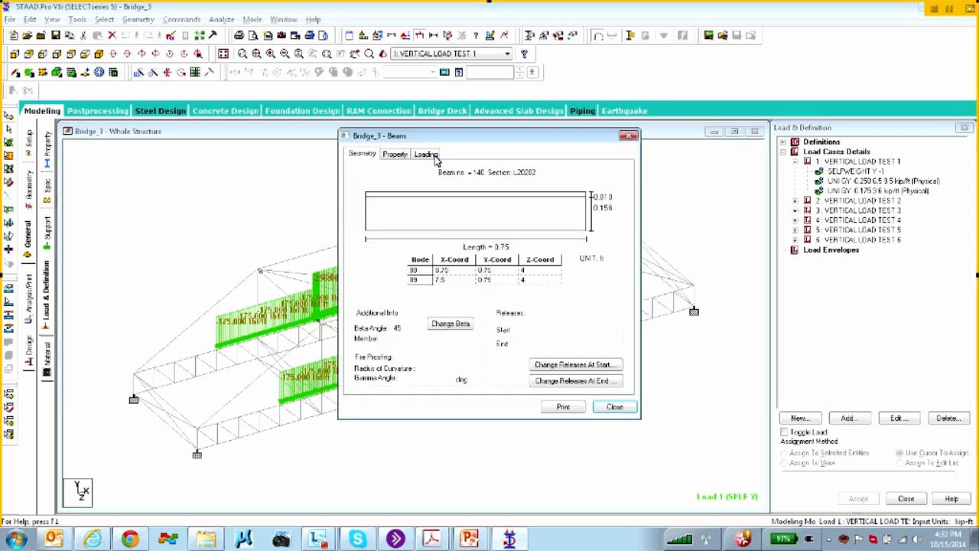
pyautogui.click(616, 407)
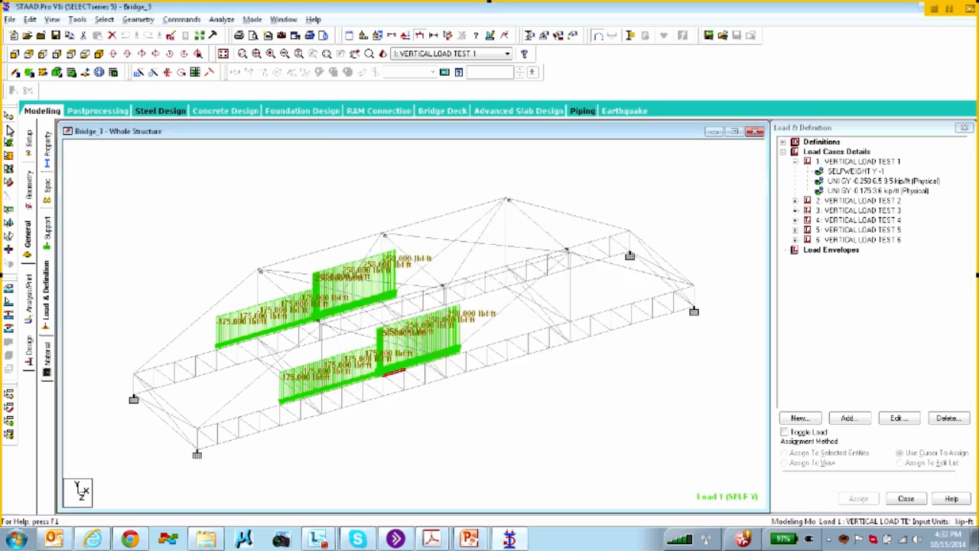
pyautogui.doubleClick(398, 376)
pyautogui.click(424, 154)
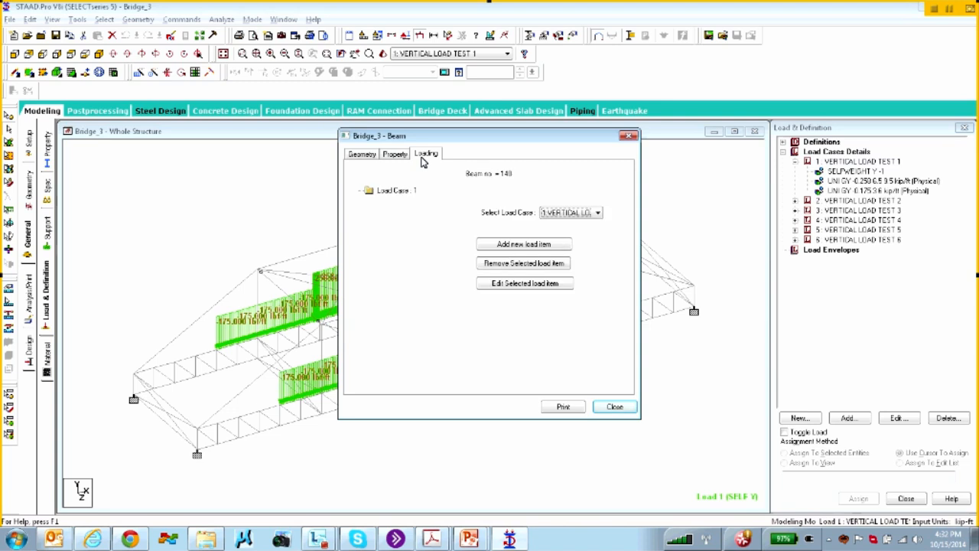
pyautogui.click(578, 217)
pyautogui.click(579, 221)
pyautogui.click(406, 231)
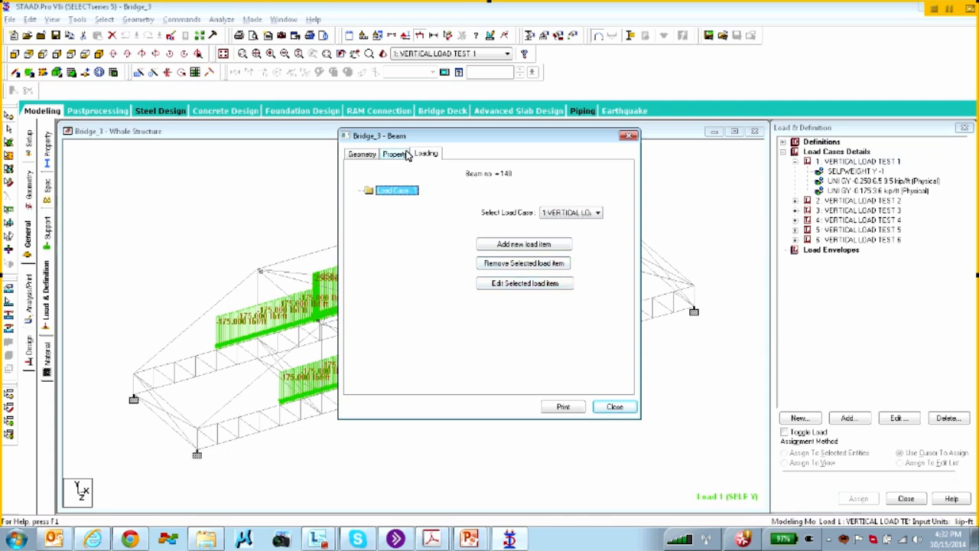
pyautogui.click(551, 216)
pyautogui.click(555, 217)
pyautogui.click(555, 217)
pyautogui.click(556, 234)
pyautogui.click(555, 214)
pyautogui.click(566, 247)
pyautogui.click(556, 214)
pyautogui.click(555, 223)
pyautogui.click(390, 190)
pyautogui.click(394, 154)
pyautogui.click(366, 155)
pyautogui.click(398, 155)
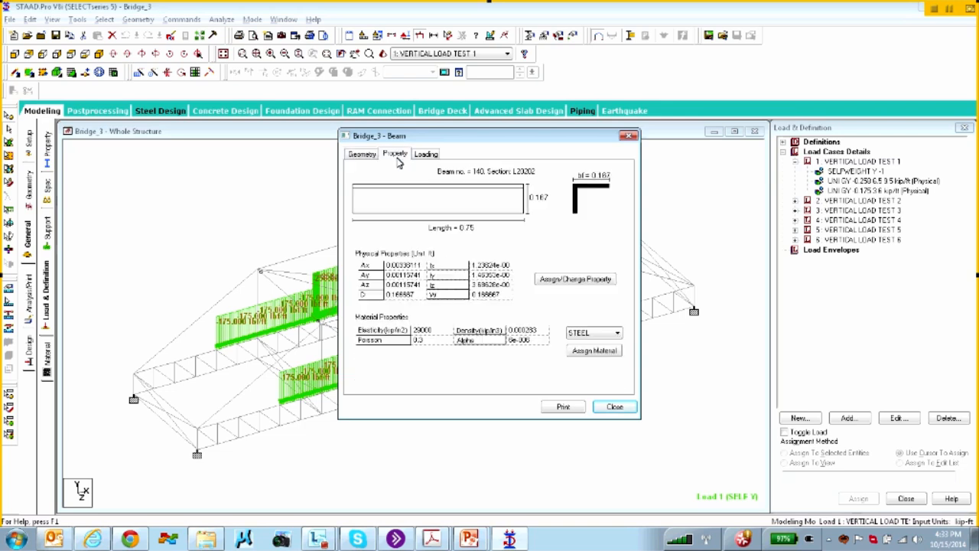
pyautogui.click(616, 407)
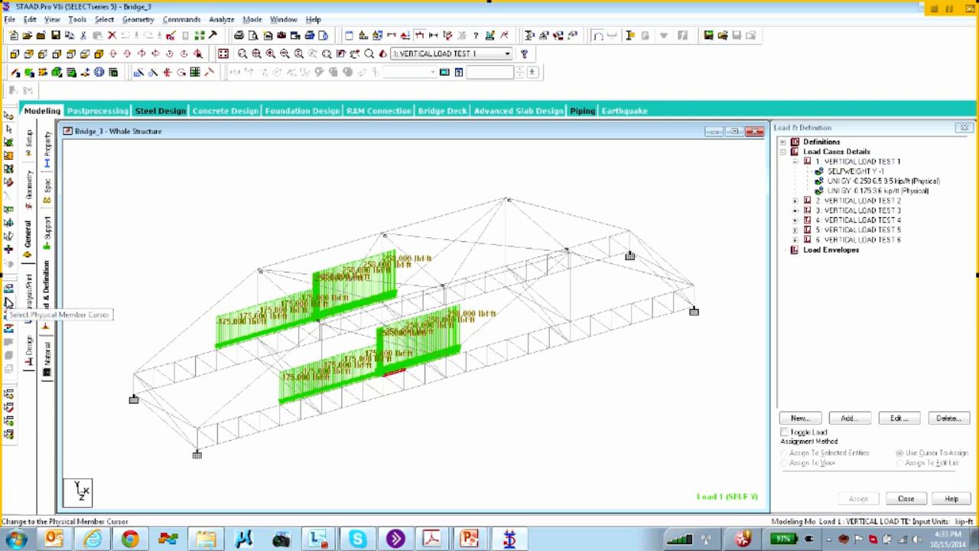
pyautogui.click(8, 304)
pyautogui.doubleClick(295, 407)
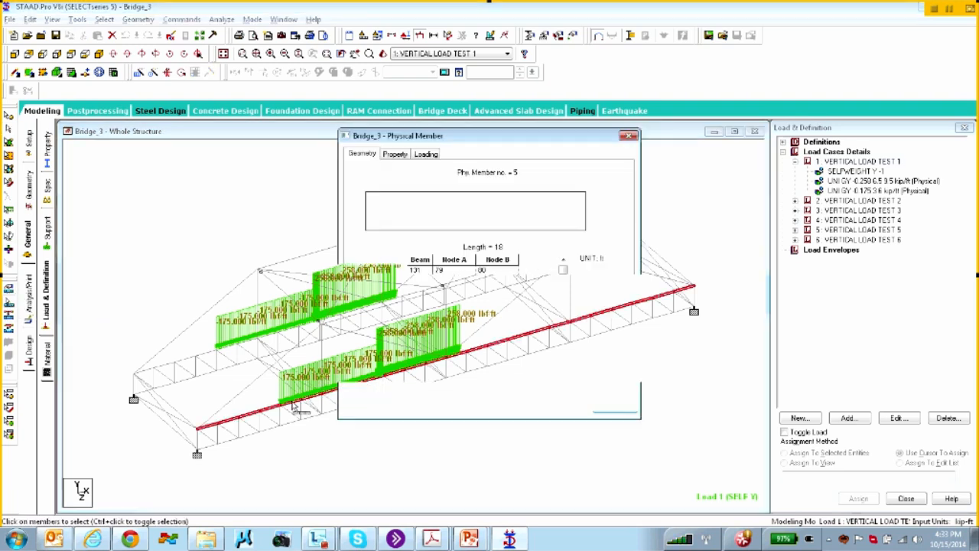
pyautogui.click(424, 155)
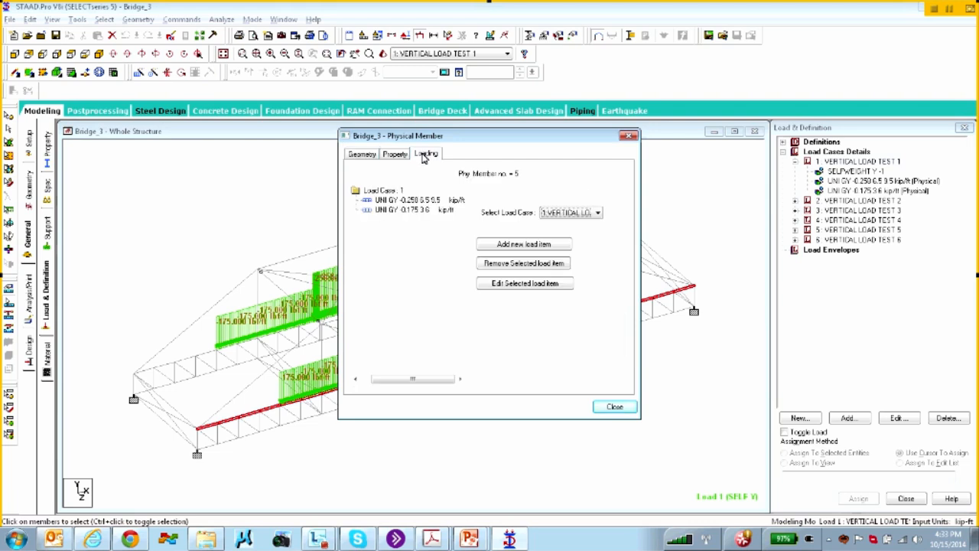
pyautogui.click(614, 407)
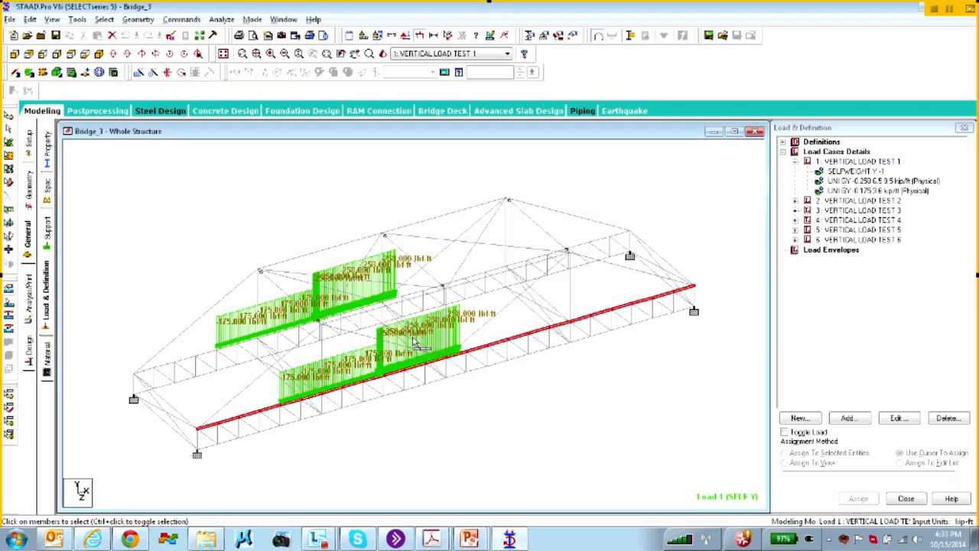
pyautogui.doubleClick(403, 380)
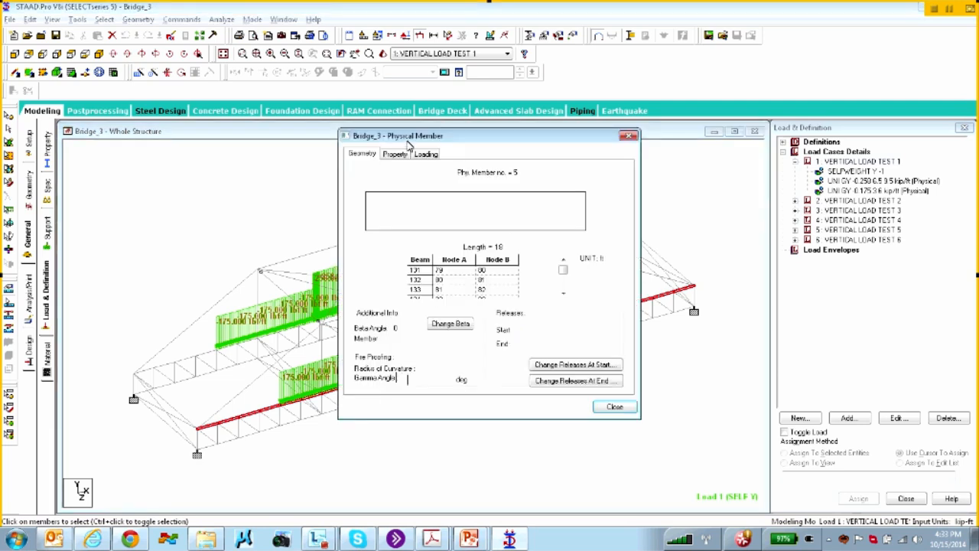
pyautogui.click(425, 155)
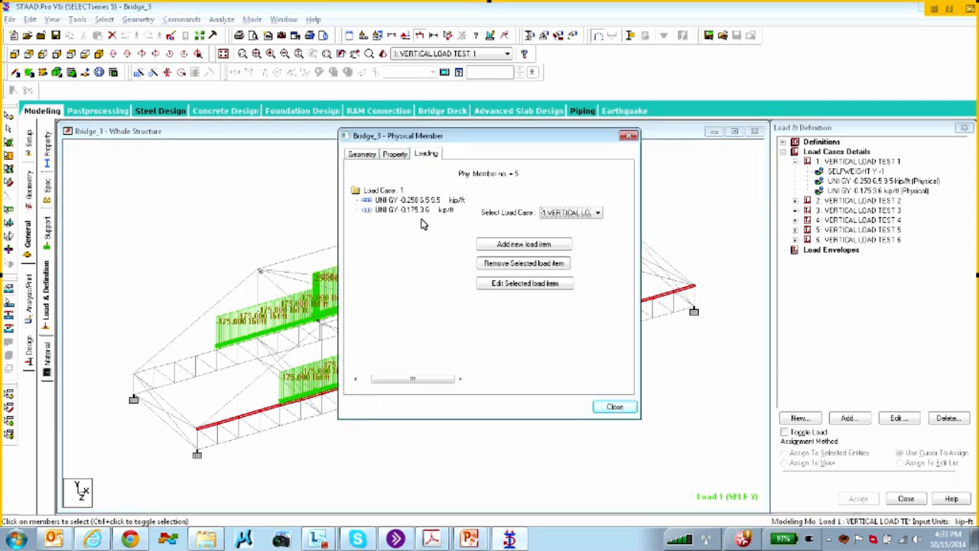
pyautogui.click(394, 209)
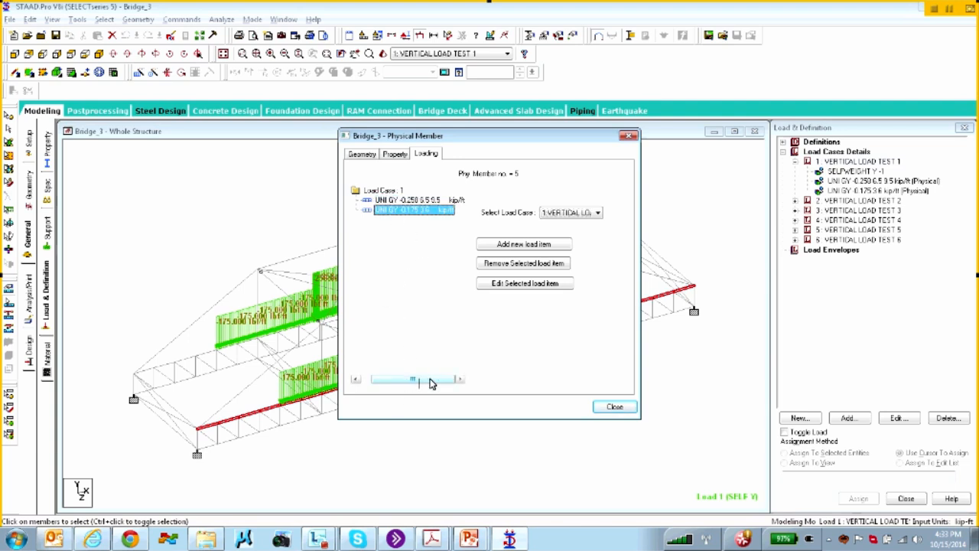
pyautogui.click(617, 407)
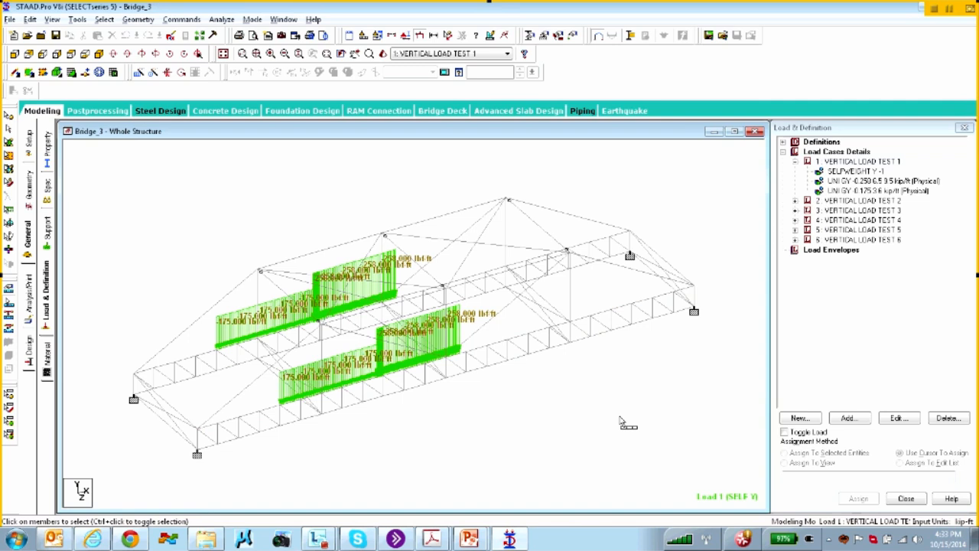
# Show VERTICAL LOAD TEST 2 on the bridge and expand it to list its selfweight and uniform loads
pyautogui.click(851, 201)
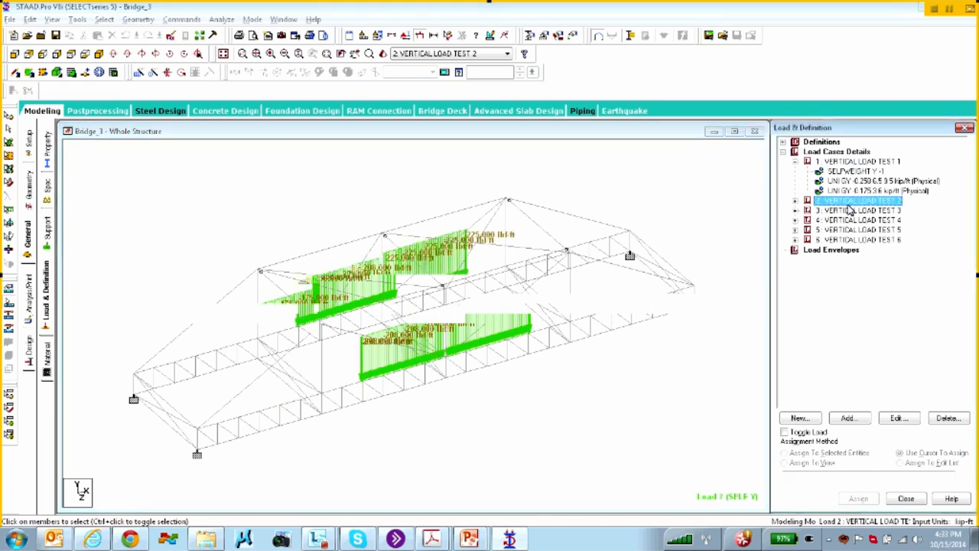
pyautogui.click(796, 201)
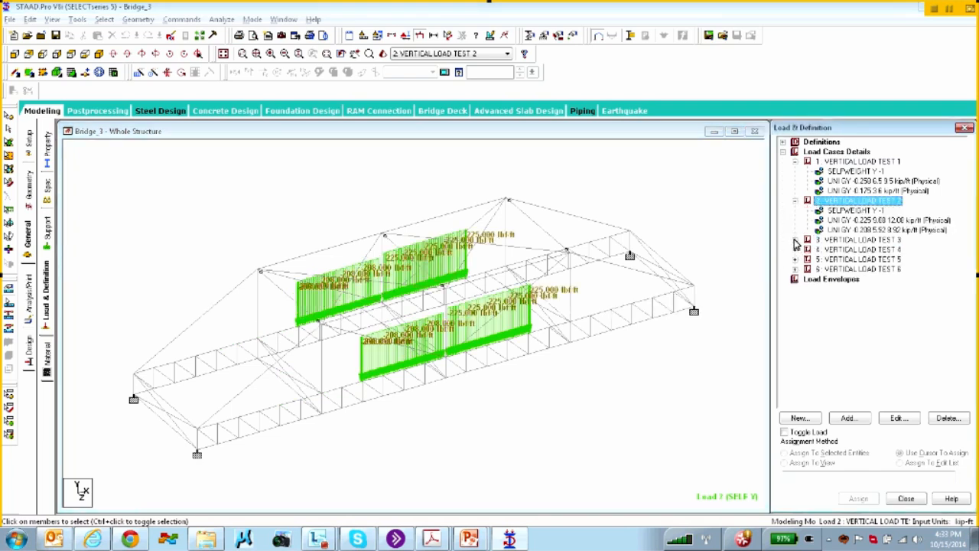